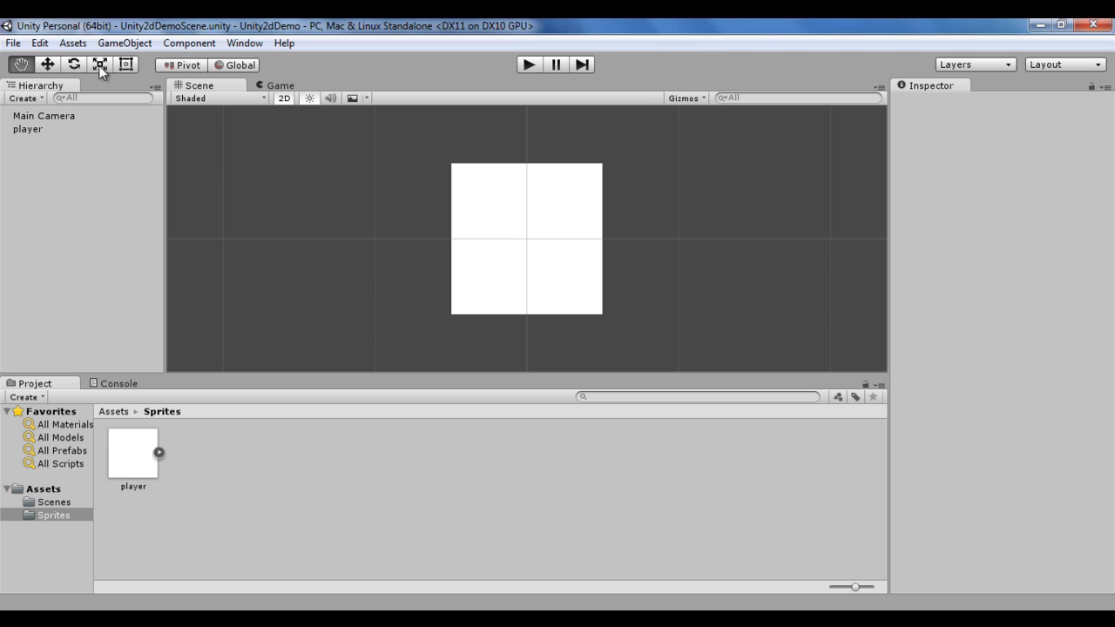
Step: Set the tool handle position to Center with the player object selected, and try the Global and Local handle orientations, ending on Global
{"action": "left_click", "coordinate": [37, 131]}
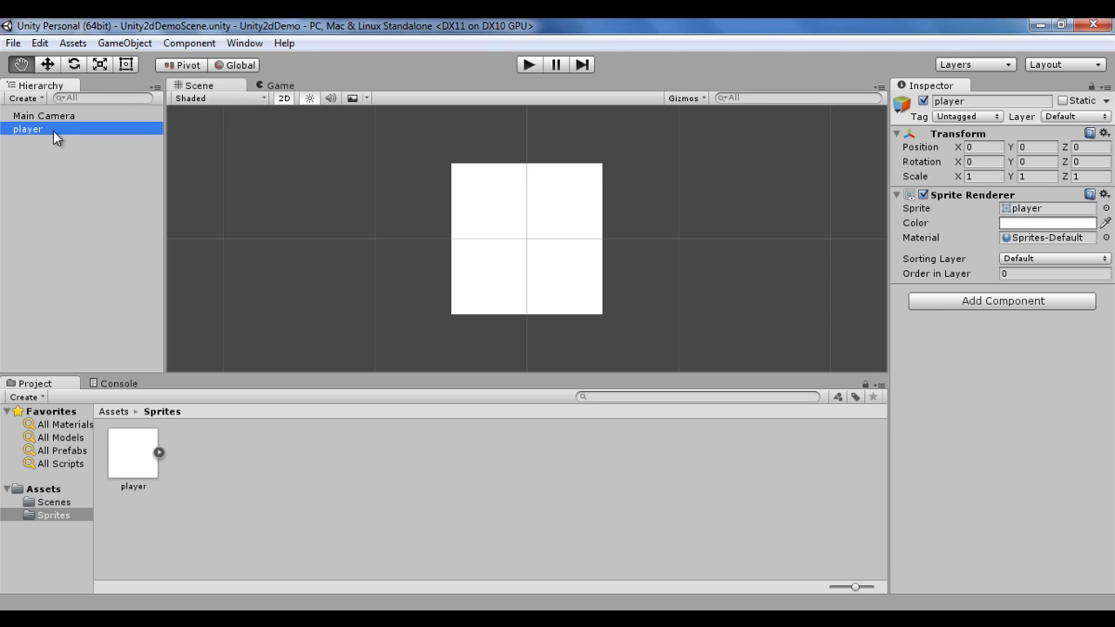
{"action": "left_click", "coordinate": [196, 67]}
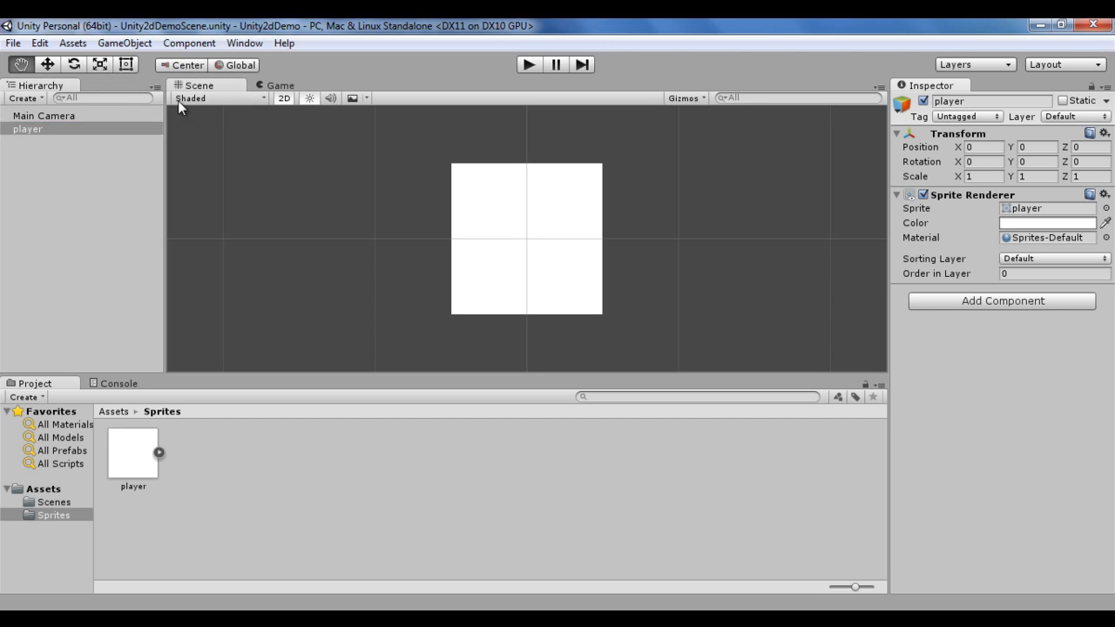
{"action": "left_click", "coordinate": [238, 65]}
{"action": "left_click", "coordinate": [239, 66]}
{"action": "left_click", "coordinate": [244, 65]}
{"action": "left_click", "coordinate": [246, 65]}
Step: Examine the player object's components in the scene and compare them with the import settings of the player sprite asset
{"action": "left_click", "coordinate": [35, 128]}
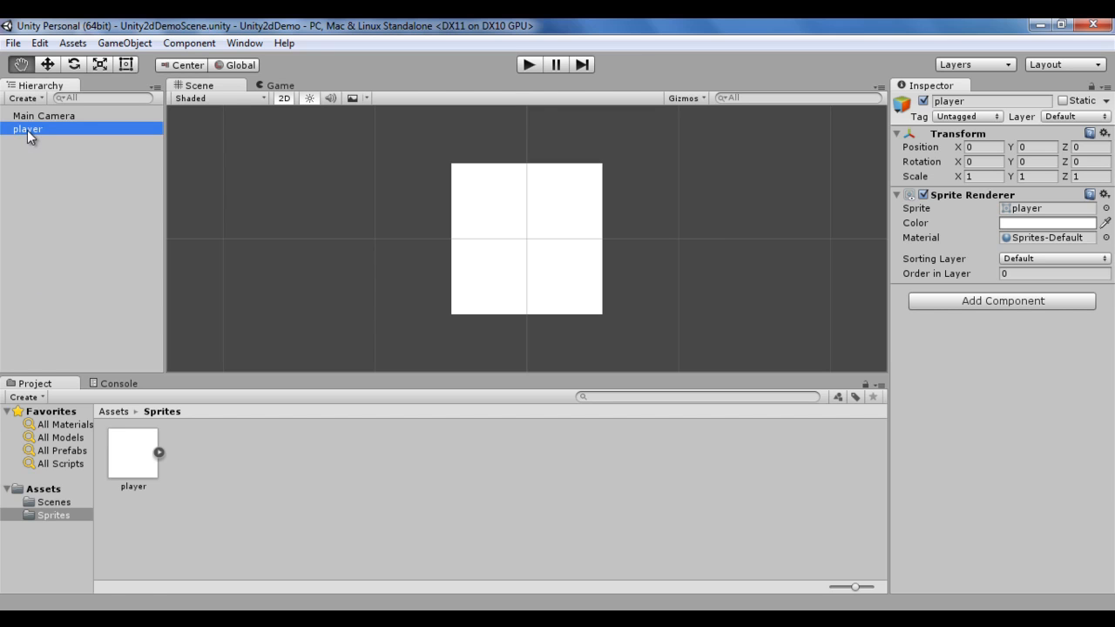
{"action": "left_click", "coordinate": [135, 453]}
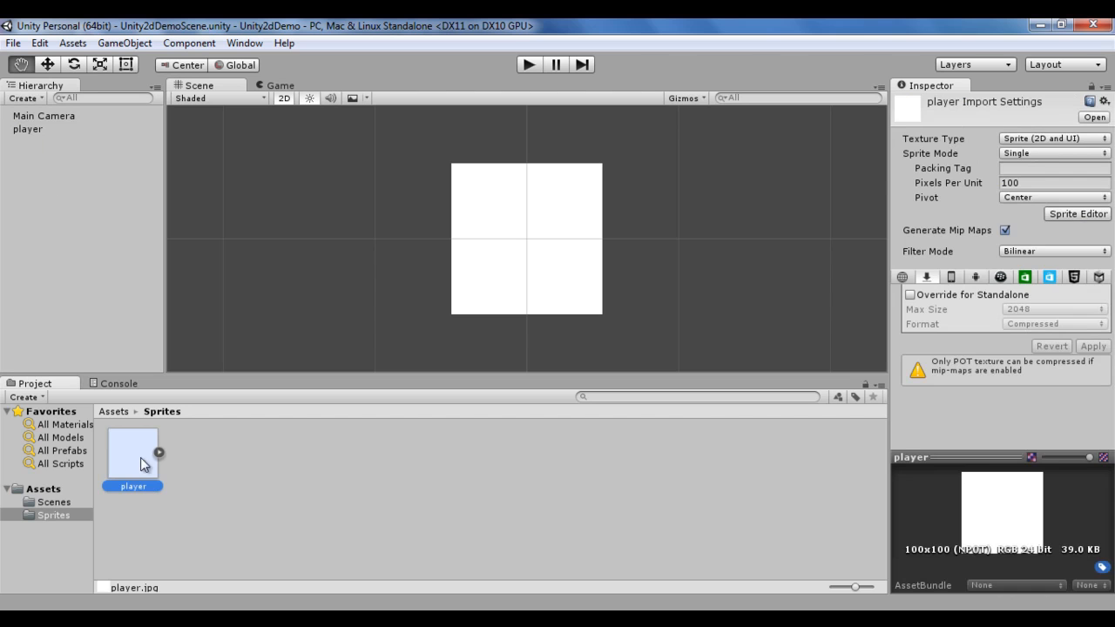
{"action": "left_click", "coordinate": [696, 542]}
{"action": "left_click", "coordinate": [135, 453]}
{"action": "left_click", "coordinate": [43, 128]}
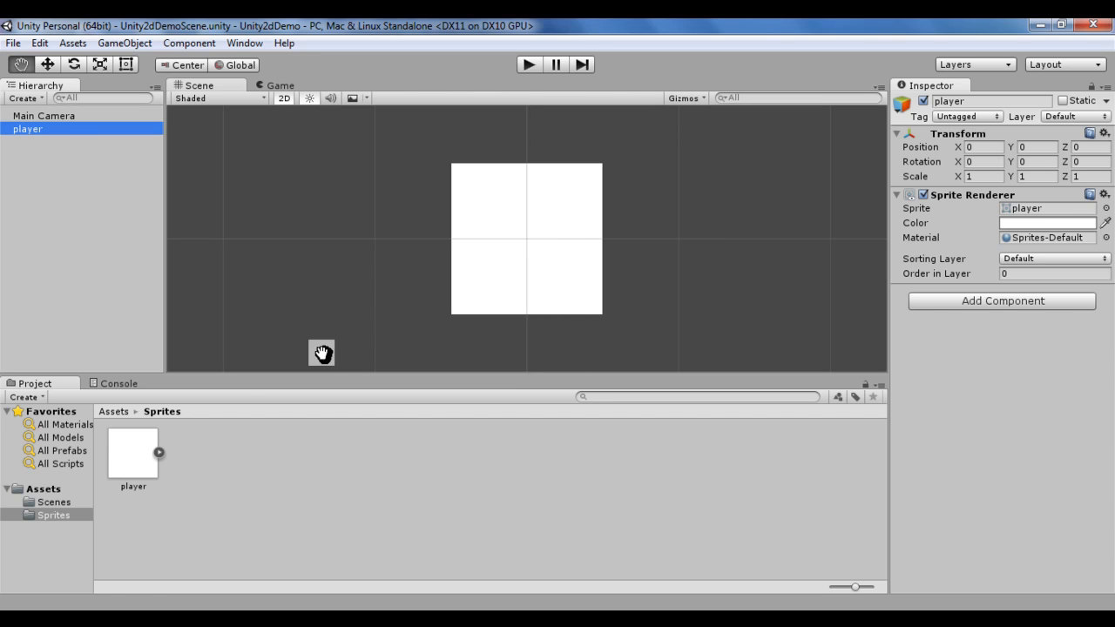
{"action": "left_click", "coordinate": [134, 467]}
{"action": "left_click", "coordinate": [34, 129]}
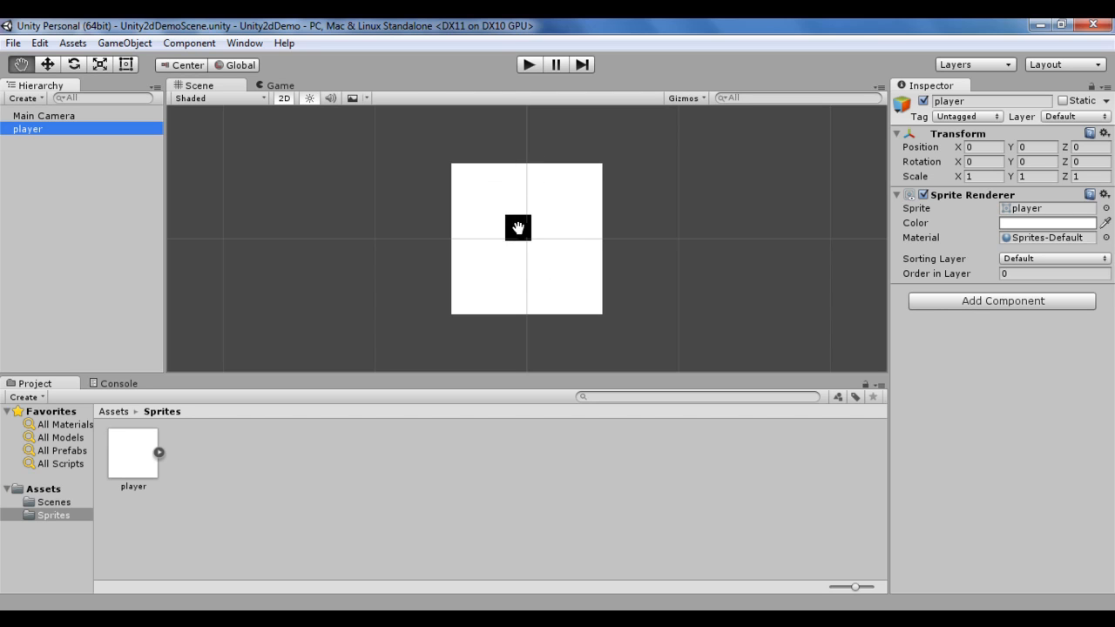
{"action": "left_click", "coordinate": [62, 168]}
{"action": "left_click", "coordinate": [27, 130]}
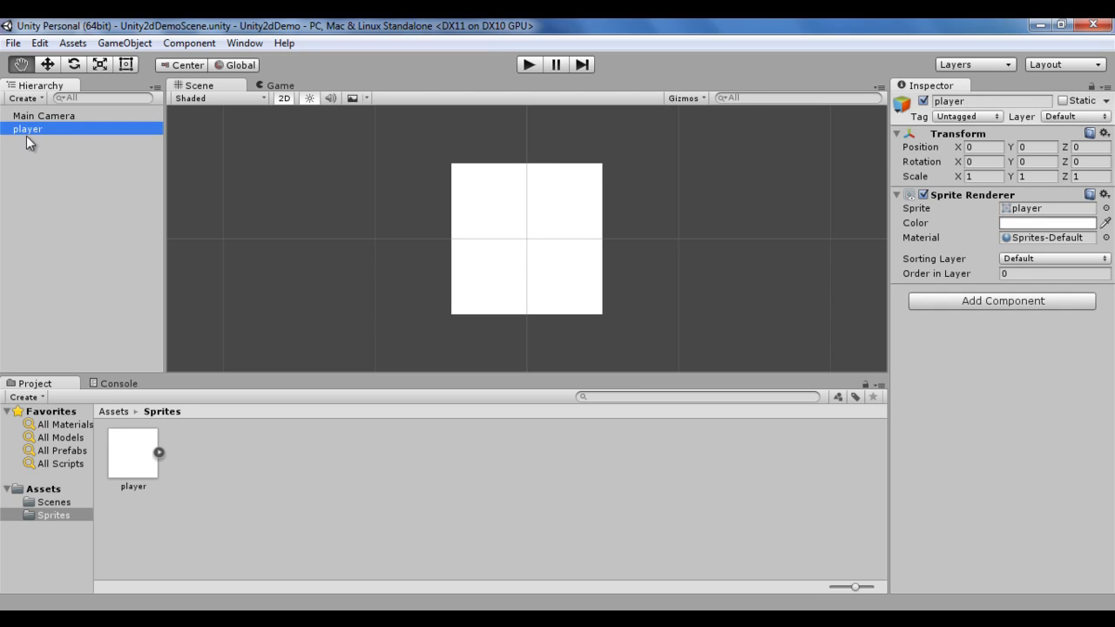
Step: Rotate the player sprite freehand about the Z axis by about 46 degrees with the Rotate tool
{"action": "left_click", "coordinate": [43, 66]}
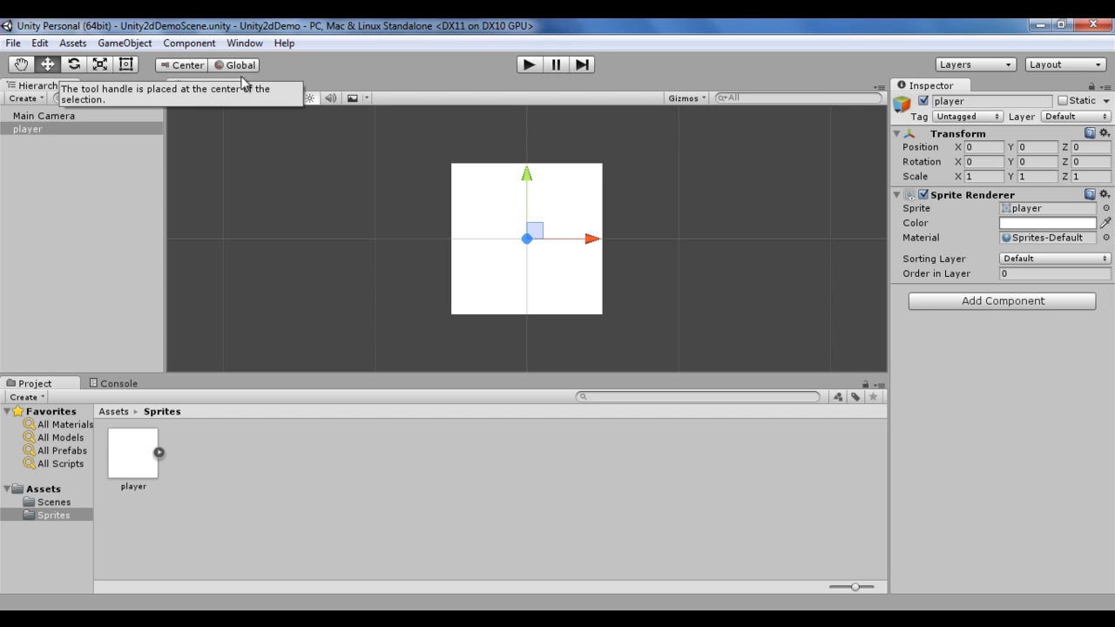
{"action": "left_click", "coordinate": [74, 64]}
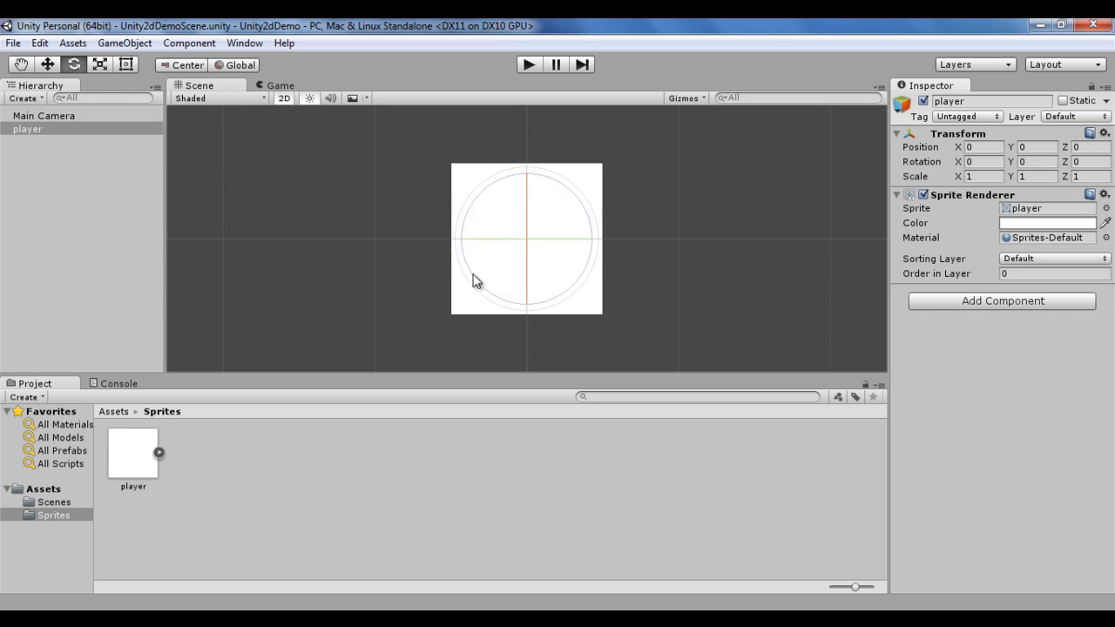
{"action": "left_click_drag", "start_coordinate": [591, 234], "coordinate": [575, 201]}
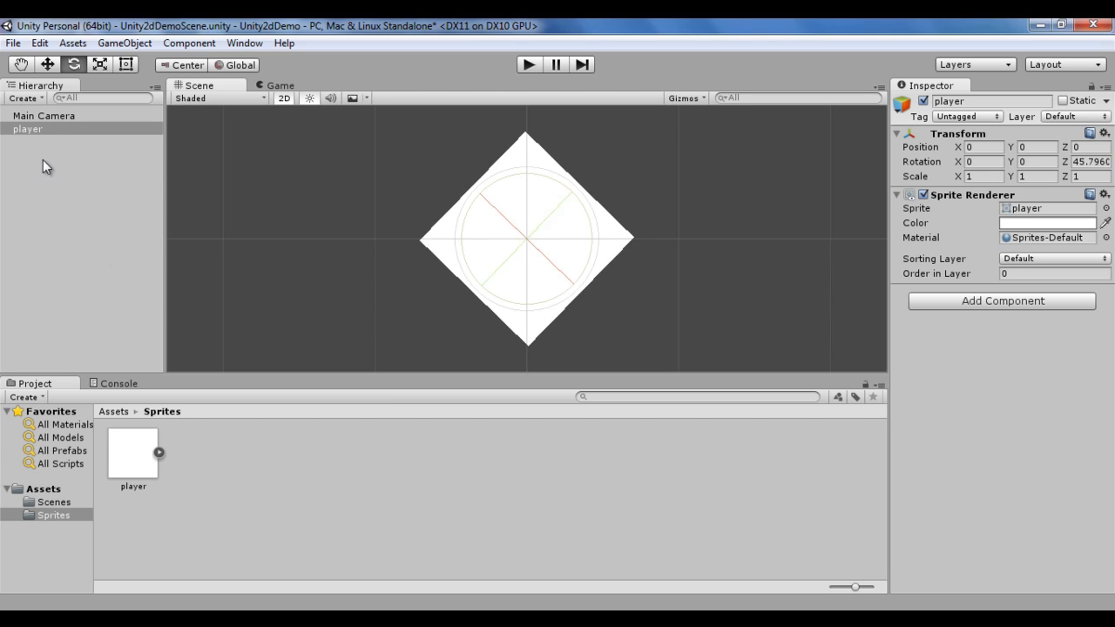
Step: Use the Move tool with Global handles to nudge the rotated player sprite to about -0.005 on the X axis
{"action": "left_click", "coordinate": [48, 65]}
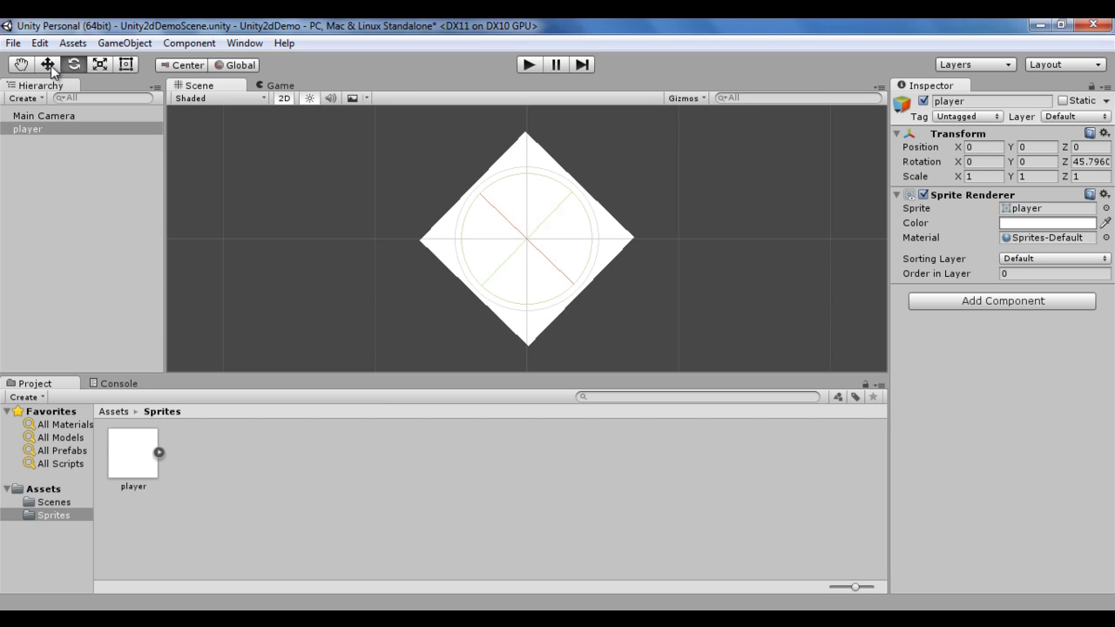
{"action": "left_click", "coordinate": [30, 130]}
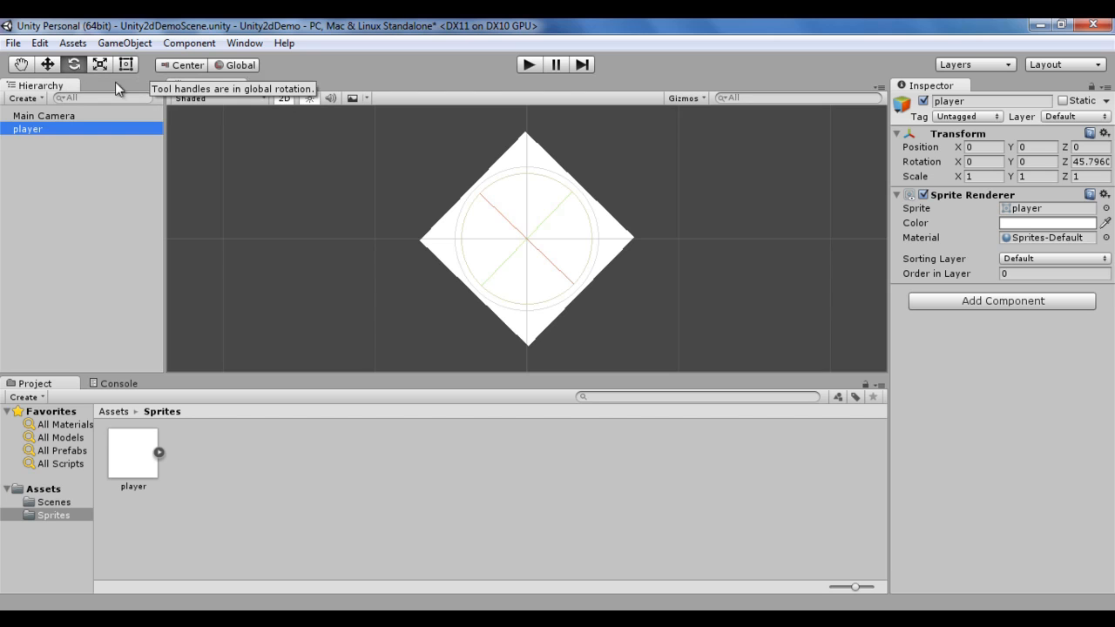
{"action": "left_click", "coordinate": [50, 64]}
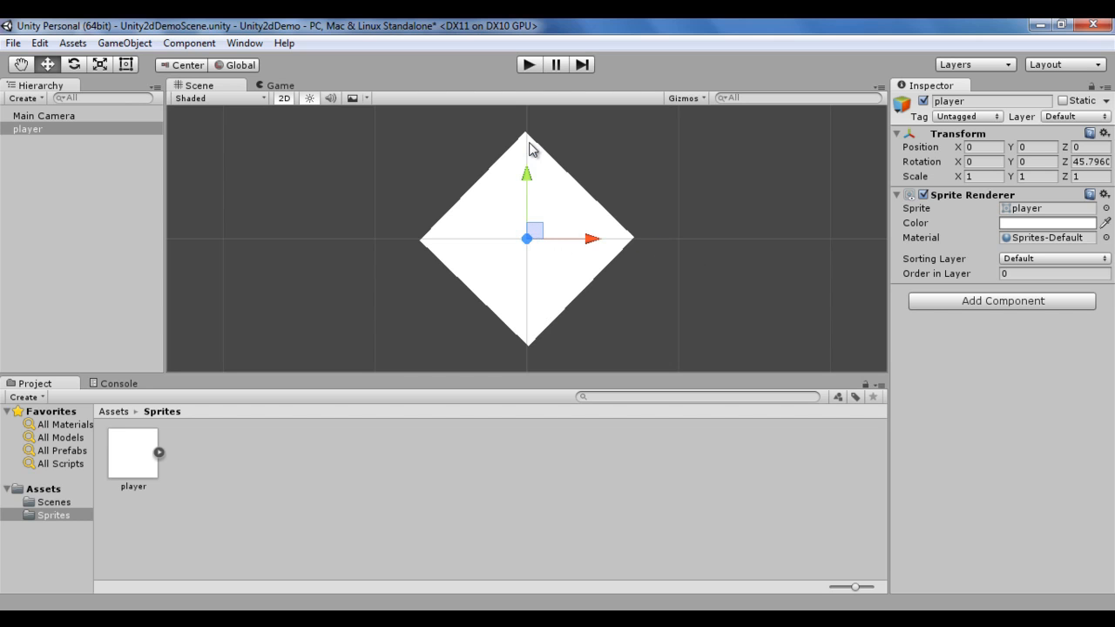
{"action": "left_click_drag", "start_coordinate": [588, 245], "coordinate": [587, 269]}
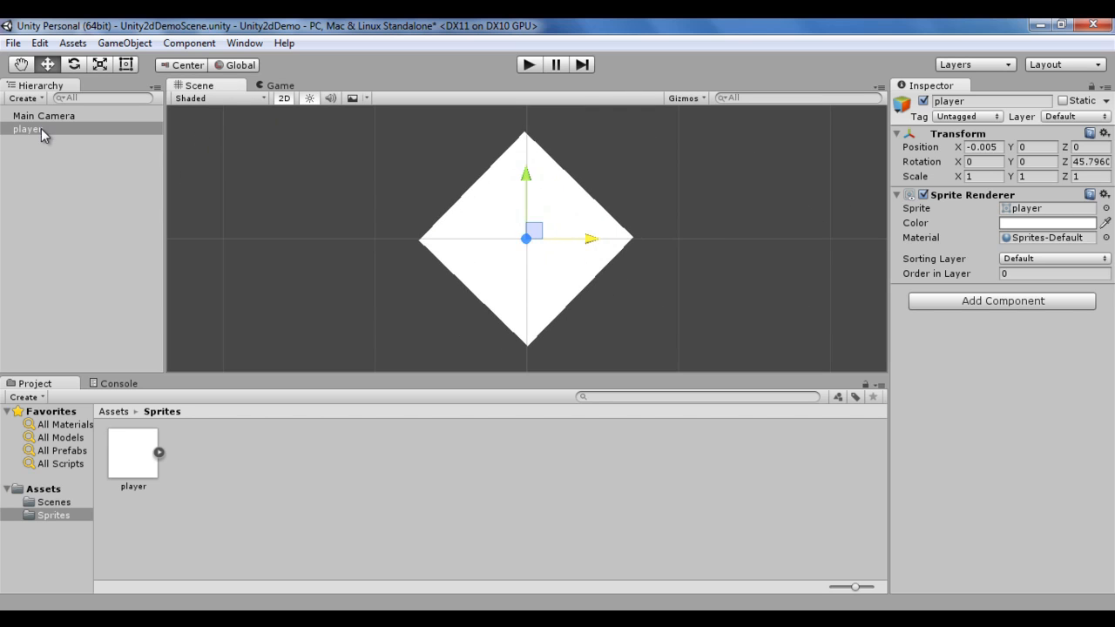
Step: Switch the tool handles to Local orientation and nudge the rotated player sprite along its own X axis with the Move tool
{"action": "left_click", "coordinate": [20, 64]}
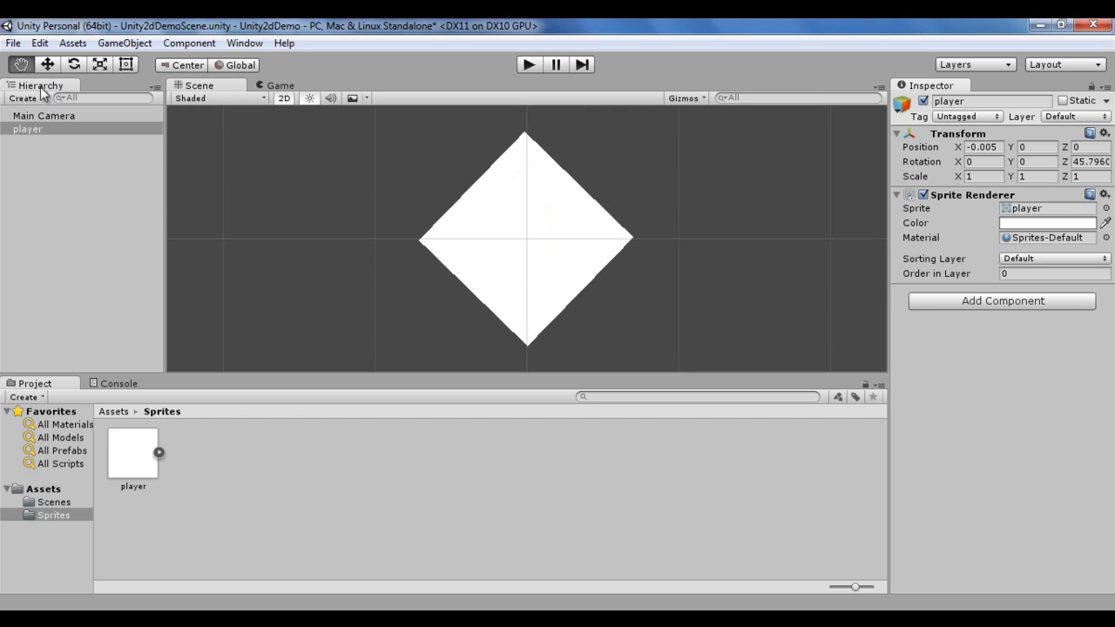
{"action": "left_click", "coordinate": [240, 66]}
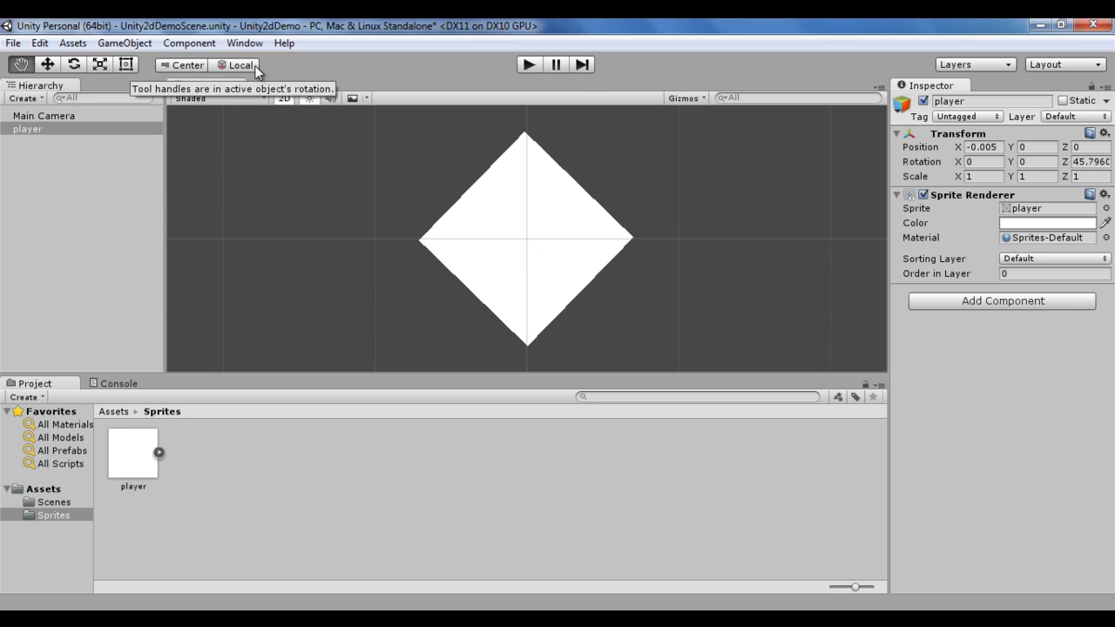
{"action": "left_click", "coordinate": [49, 65]}
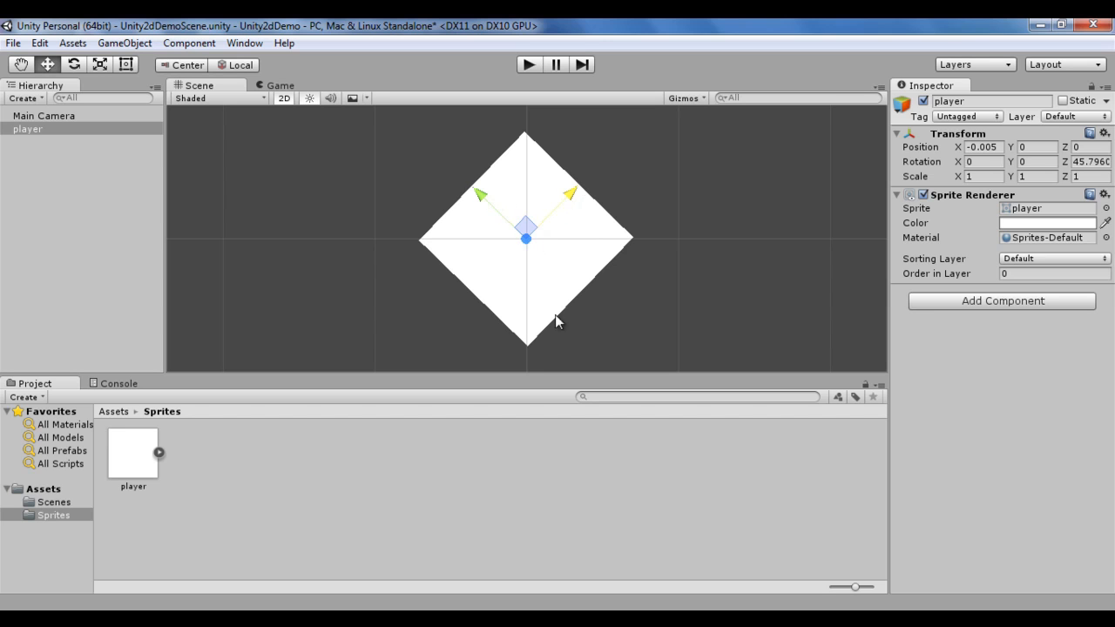
{"action": "left_click", "coordinate": [354, 215]}
{"action": "left_click", "coordinate": [35, 127]}
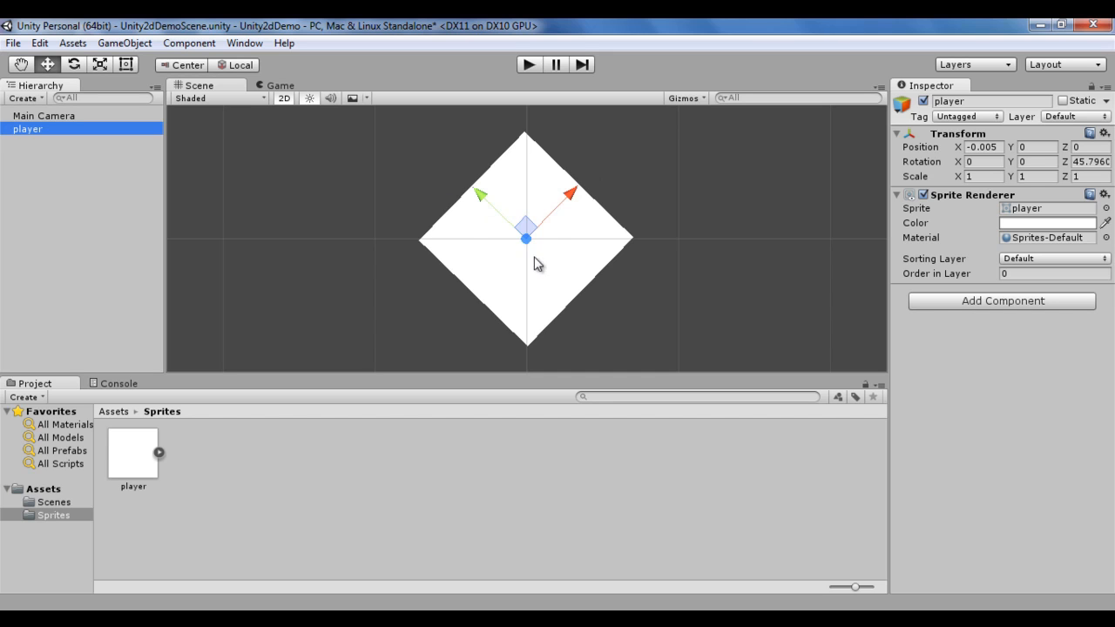
{"action": "left_click", "coordinate": [568, 200]}
{"action": "mouse_move", "coordinate": [568, 199]}
{"action": "left_mouse_down"}
{"action": "mouse_move", "coordinate": [668, 108]}
{"action": "mouse_move", "coordinate": [520, 256]}
{"action": "mouse_move", "coordinate": [571, 194]}
{"action": "left_mouse_up"}
Step: Compare orientations by nudging the player sprite along X with Global handles and again with Local handles
{"action": "left_click", "coordinate": [236, 65]}
{"action": "mouse_move", "coordinate": [591, 244]}
{"action": "left_mouse_down"}
{"action": "mouse_move", "coordinate": [776, 254]}
{"action": "mouse_move", "coordinate": [618, 259]}
{"action": "mouse_move", "coordinate": [588, 247]}
{"action": "left_mouse_up"}
{"action": "left_click", "coordinate": [235, 65]}
{"action": "mouse_move", "coordinate": [567, 197]}
{"action": "left_mouse_down"}
{"action": "mouse_move", "coordinate": [662, 107]}
{"action": "mouse_move", "coordinate": [566, 209]}
{"action": "mouse_move", "coordinate": [605, 180]}
{"action": "mouse_move", "coordinate": [584, 206]}
{"action": "left_mouse_up"}
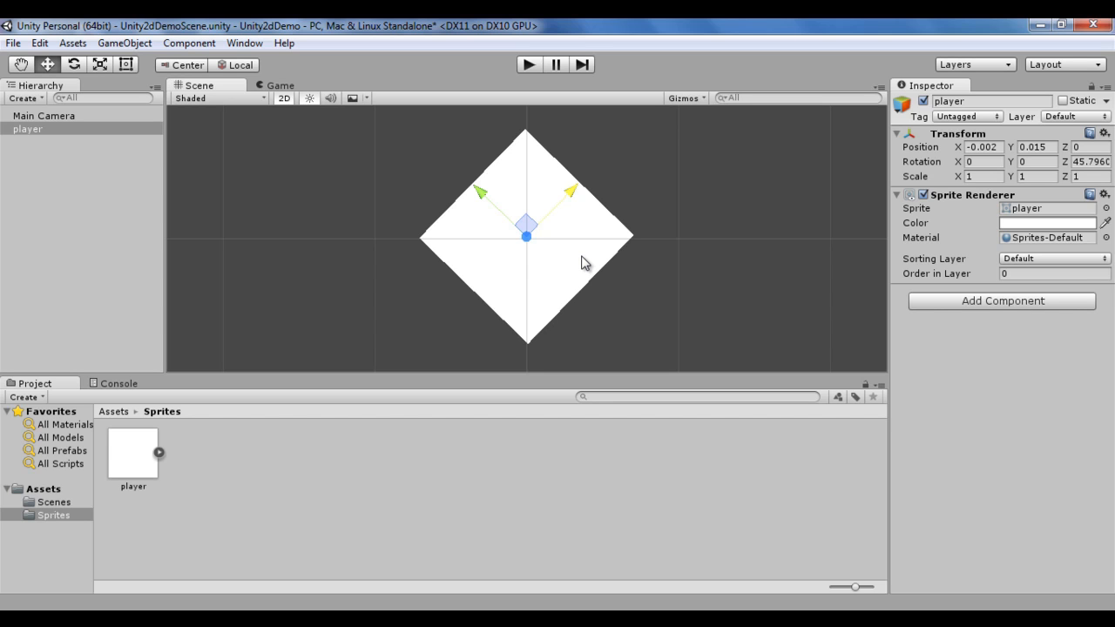
Step: Reset the player's Transform component and switch the tool handles back to Global orientation
{"action": "left_click", "coordinate": [1105, 134]}
{"action": "left_click", "coordinate": [1006, 153]}
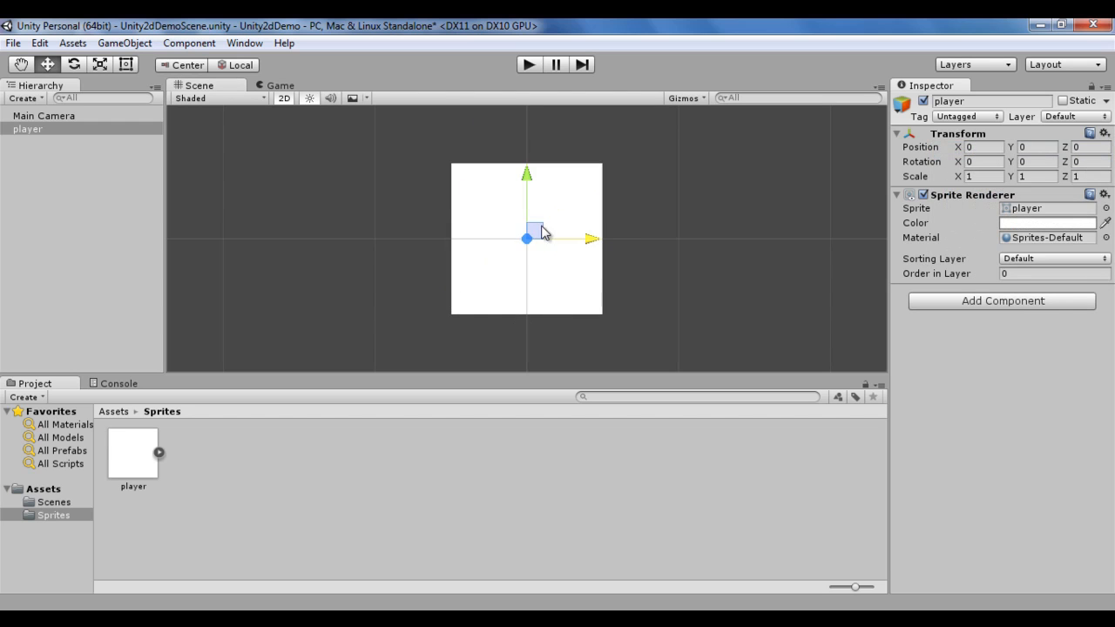
{"action": "left_click", "coordinate": [256, 66]}
{"action": "left_click", "coordinate": [39, 129]}
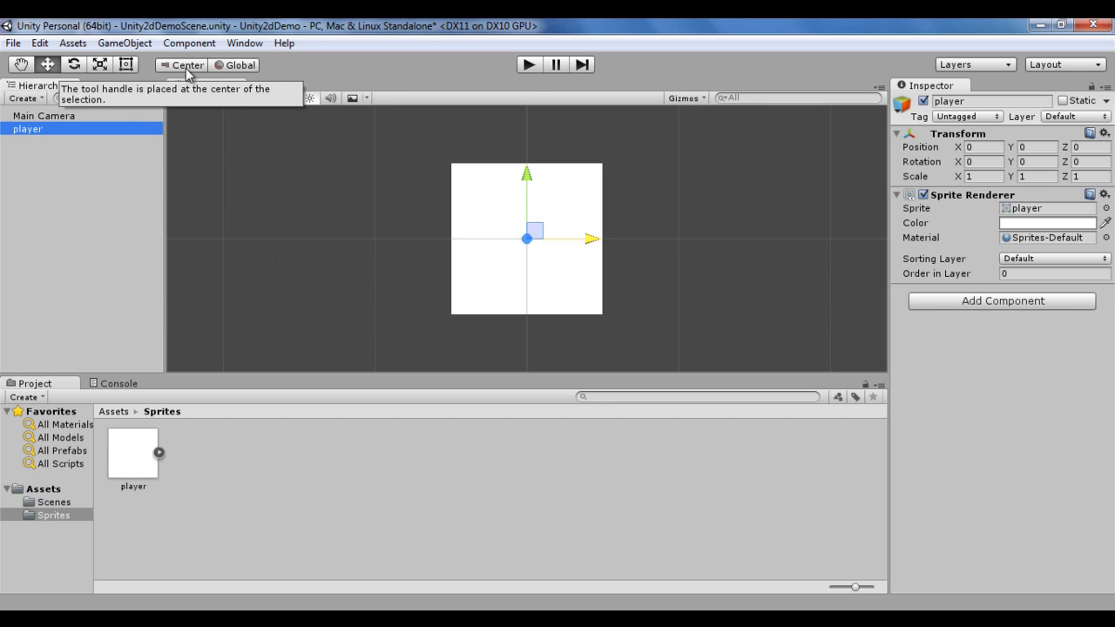
Step: Try a freehand rotation of the player sprite with the Rotate tool and reset its Transform
{"action": "left_click", "coordinate": [76, 65]}
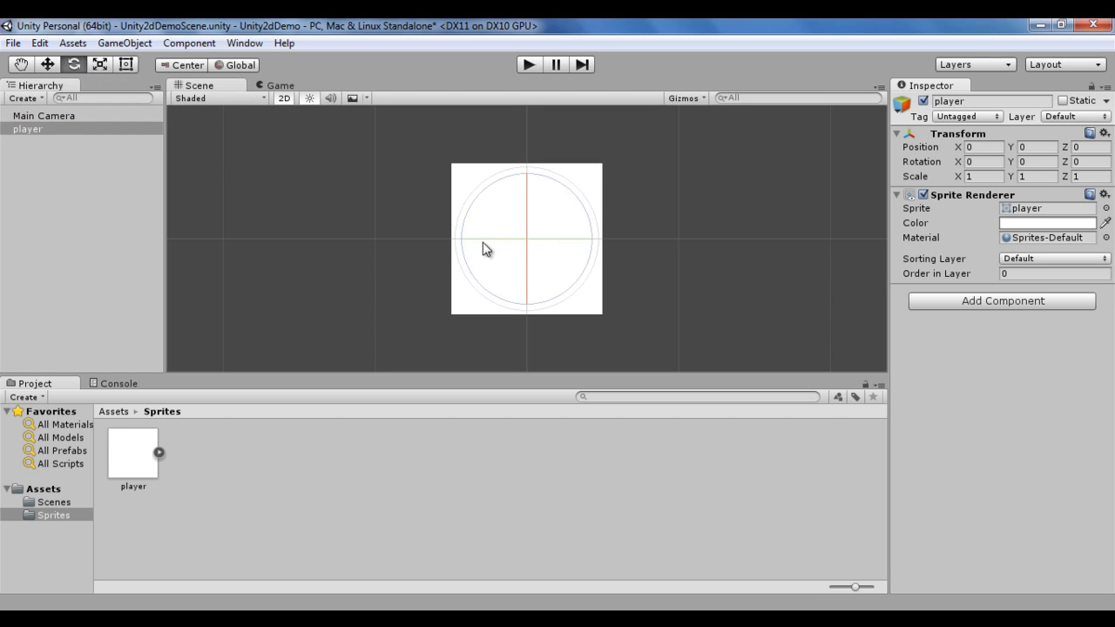
{"action": "mouse_move", "coordinate": [484, 239]}
{"action": "left_mouse_down"}
{"action": "mouse_move", "coordinate": [625, 241]}
{"action": "mouse_move", "coordinate": [456, 236]}
{"action": "mouse_move", "coordinate": [601, 238]}
{"action": "mouse_move", "coordinate": [500, 239]}
{"action": "left_mouse_up"}
{"action": "left_click", "coordinate": [1104, 133]}
{"action": "left_click", "coordinate": [958, 149]}
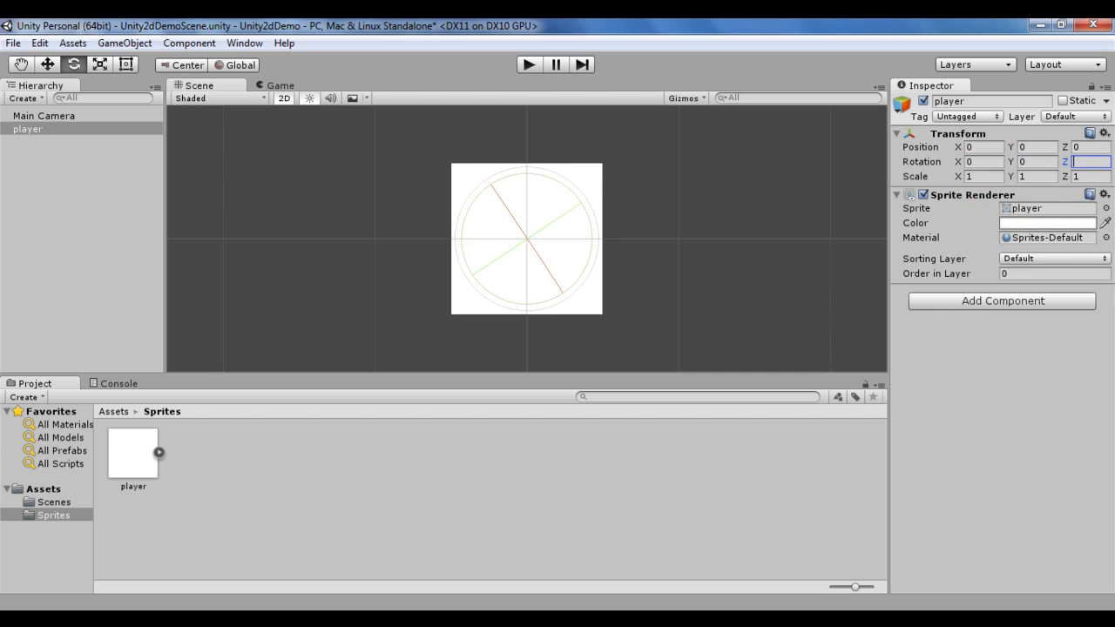
Step: Set the player's Z rotation to 45 and rotate it very slightly about the global Y axis with the Rotate tool
{"action": "type", "text": "45"}
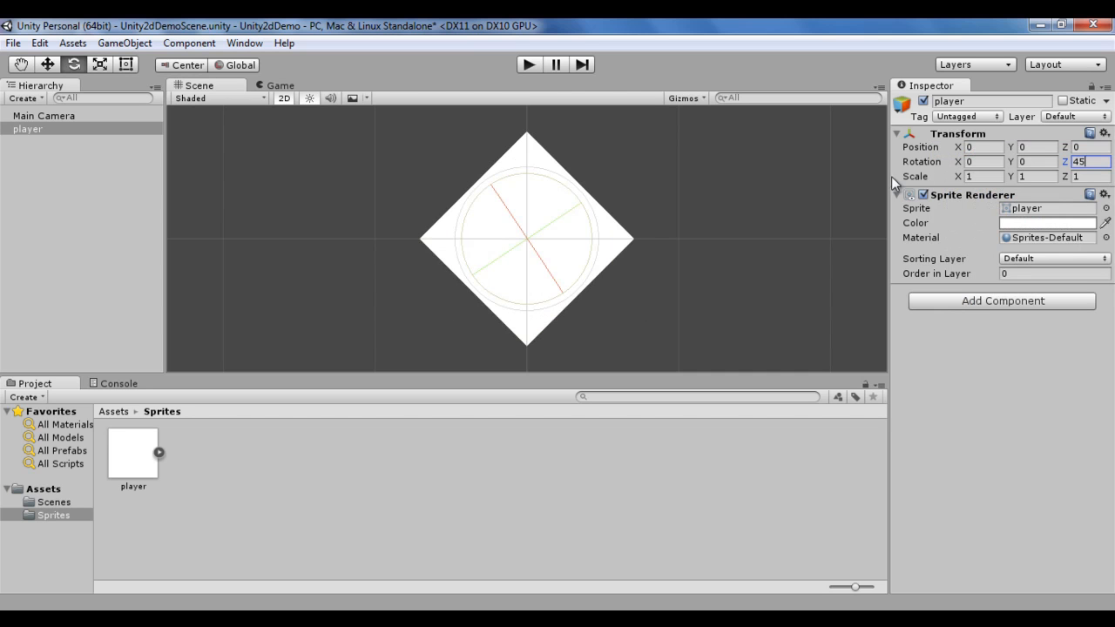
{"action": "left_click", "coordinate": [514, 208]}
{"action": "left_click", "coordinate": [540, 209]}
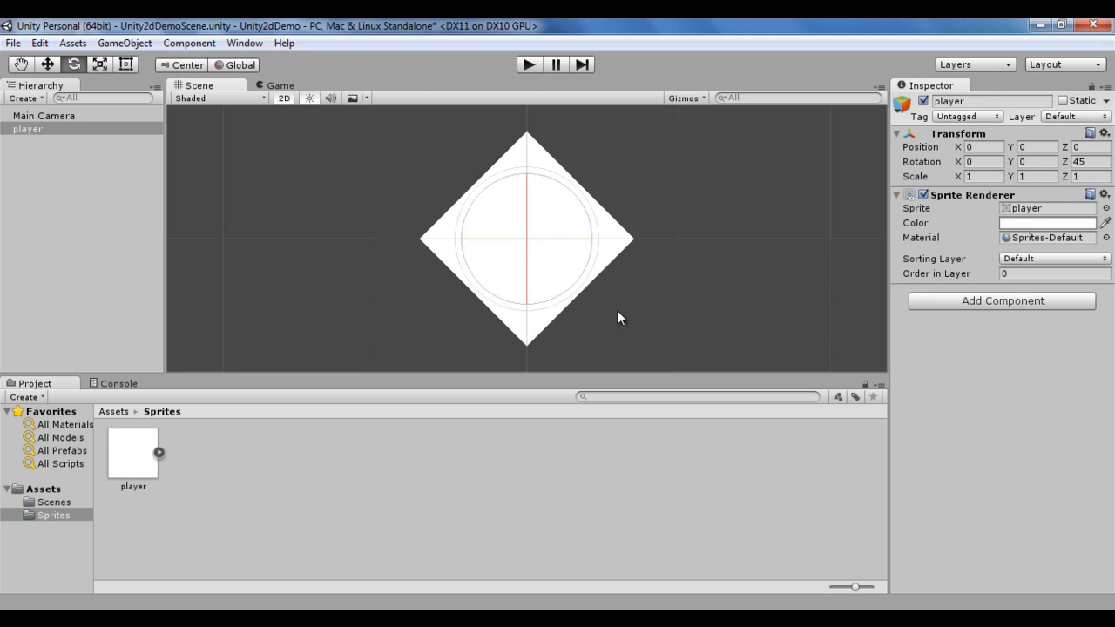
{"action": "left_click_drag", "start_coordinate": [473, 244], "coordinate": [488, 304]}
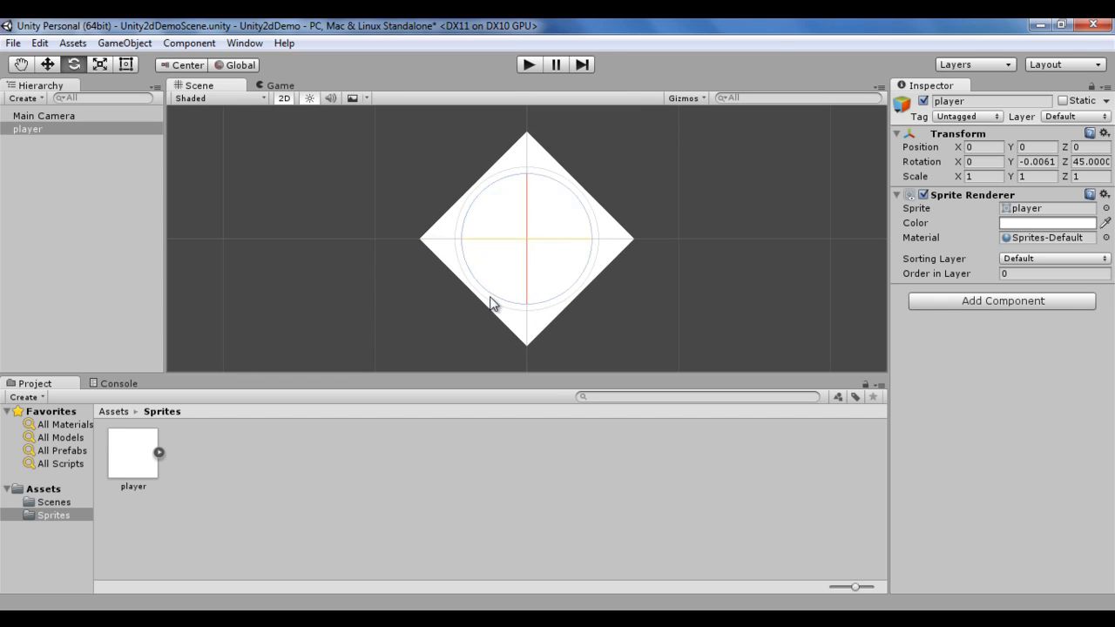
Step: Switch the tool handles to Local orientation and rotate the player sprite freehand about its own axes with the Rotate tool
{"action": "left_click", "coordinate": [246, 69]}
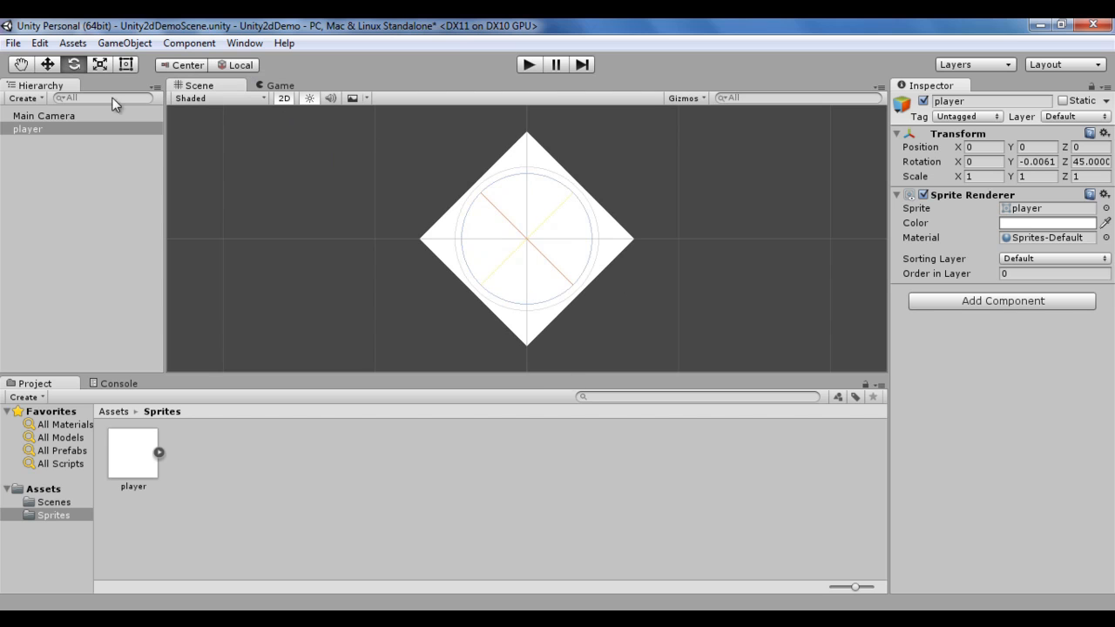
{"action": "left_click", "coordinate": [48, 64]}
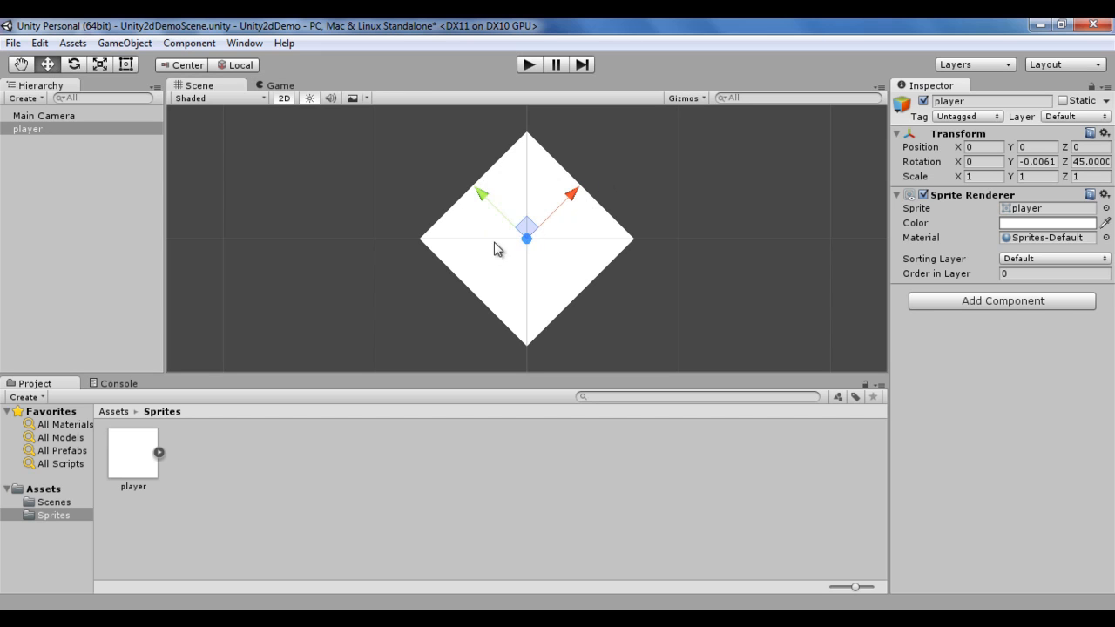
{"action": "left_click", "coordinate": [74, 64]}
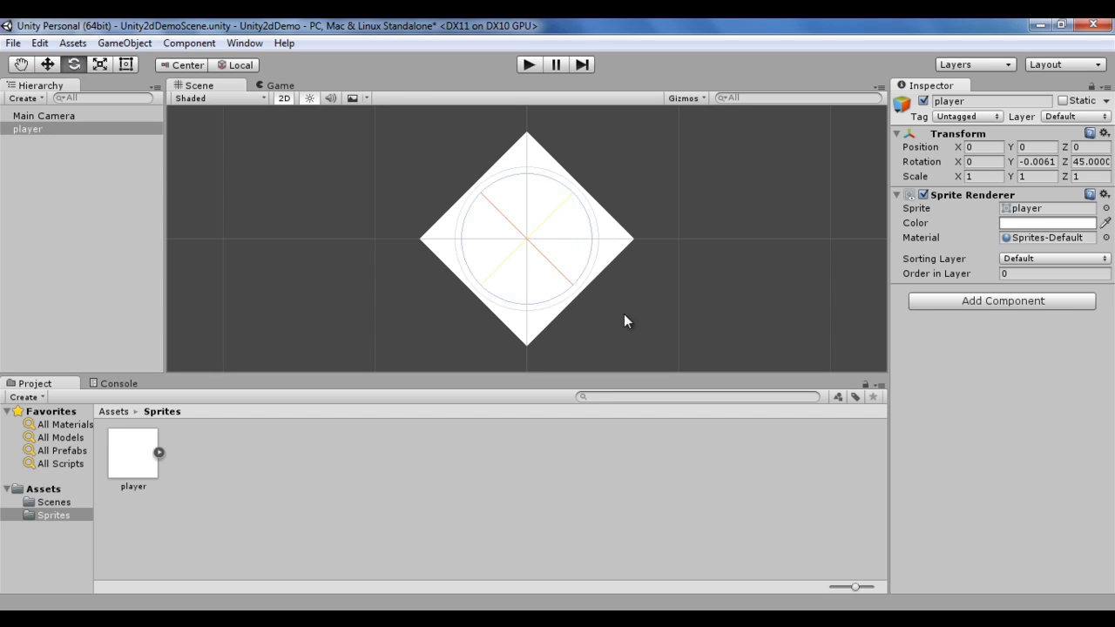
{"action": "left_click", "coordinate": [636, 289]}
{"action": "left_click", "coordinate": [561, 207]}
{"action": "left_click_drag", "start_coordinate": [561, 205], "coordinate": [622, 328]}
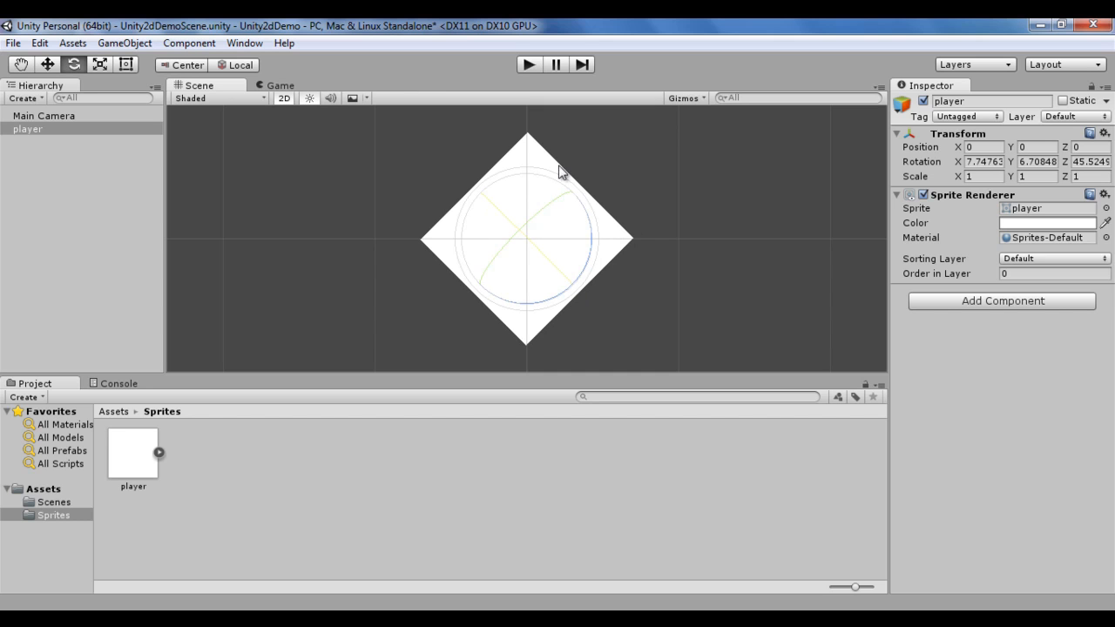
Step: Reset the player's Transform component to its default position, rotation and scale
{"action": "left_click", "coordinate": [1104, 132]}
{"action": "left_click", "coordinate": [967, 152]}
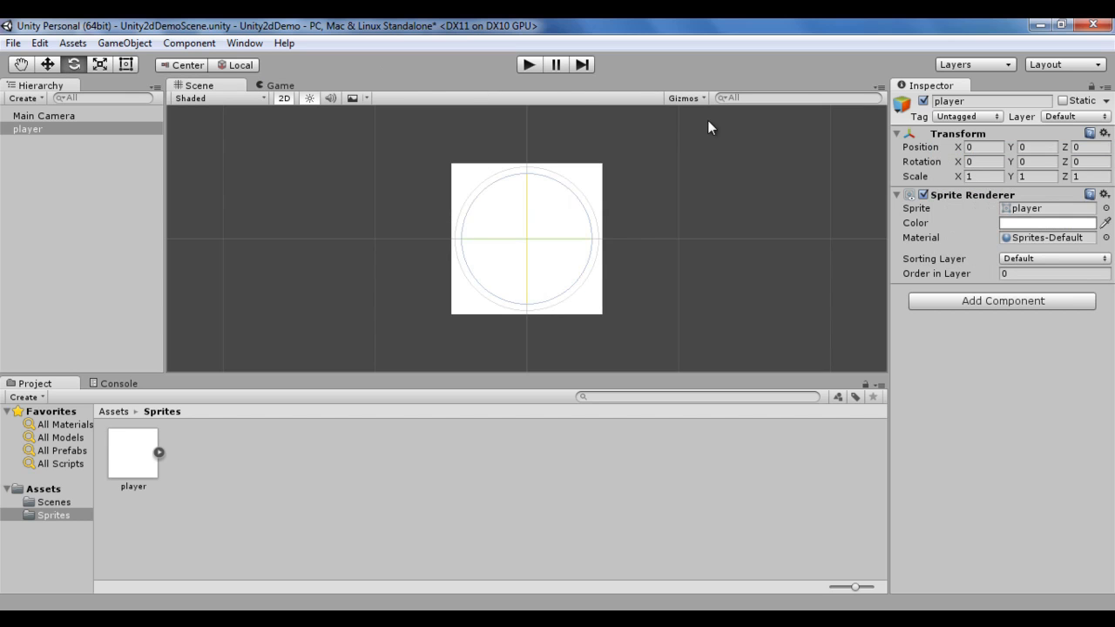
Step: Look at the available editor layout presets, and run the scene in Play mode and stop it
{"action": "left_click", "coordinate": [1099, 66]}
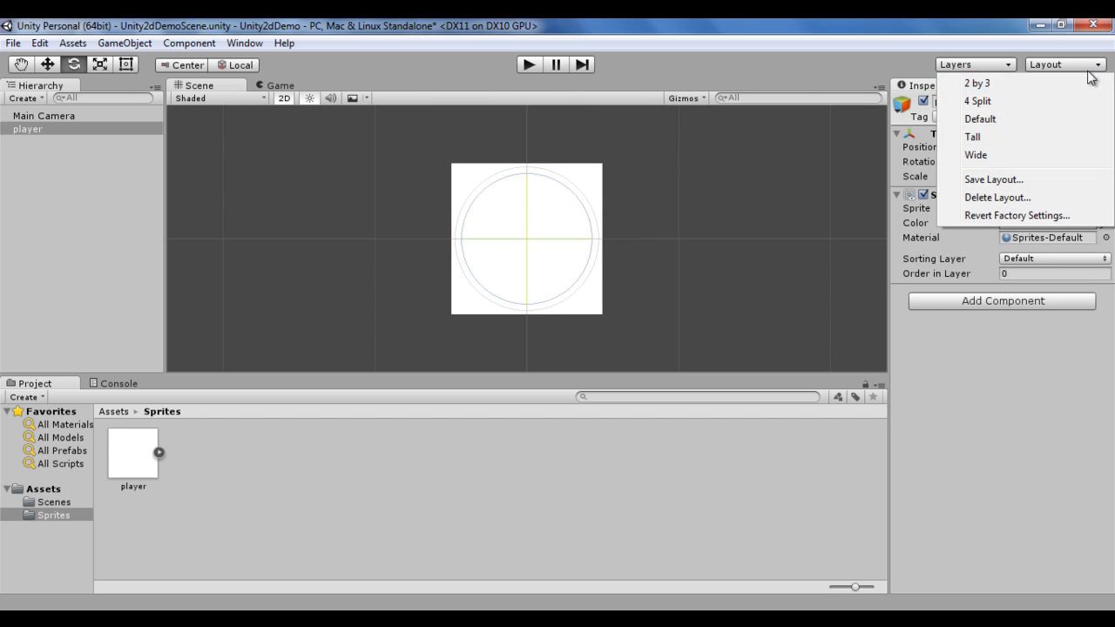
{"action": "left_click", "coordinate": [768, 68]}
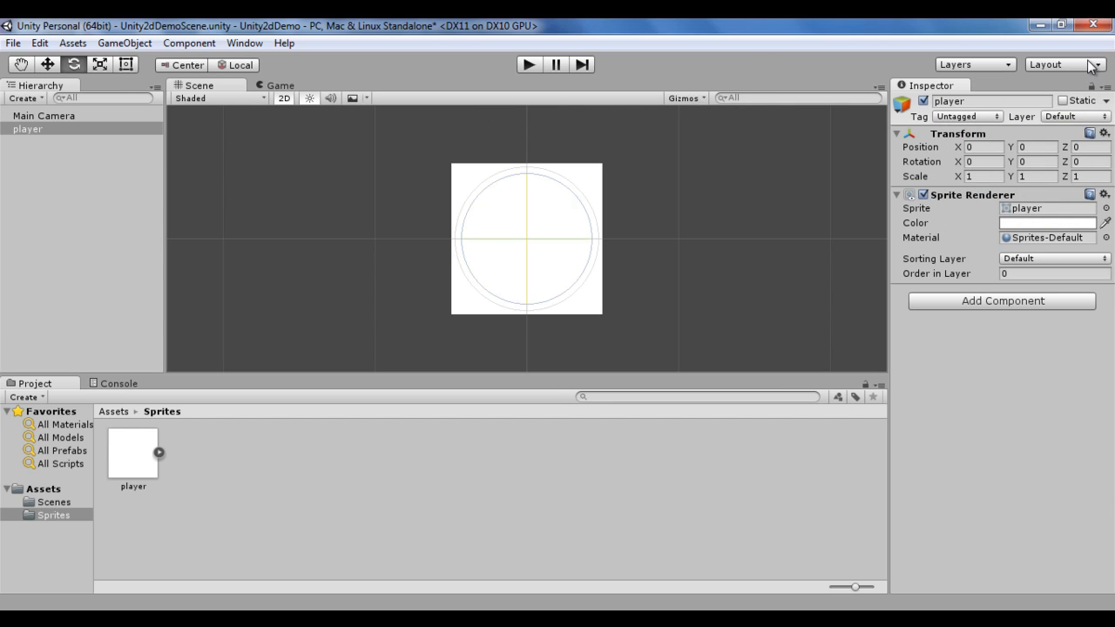
{"action": "left_click", "coordinate": [528, 66]}
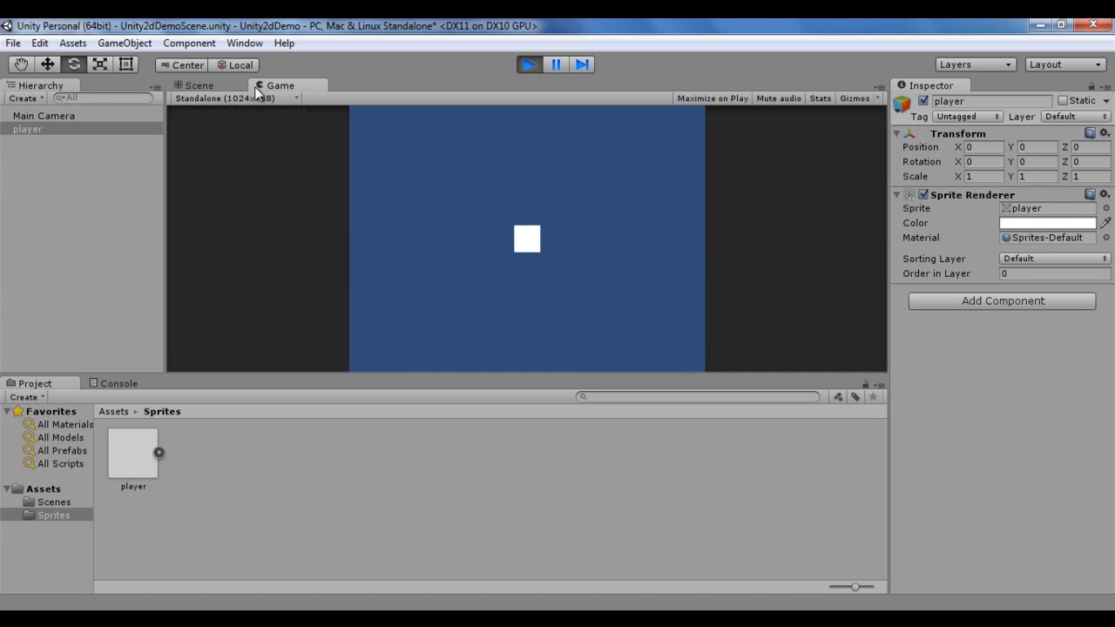
{"action": "left_click", "coordinate": [529, 64]}
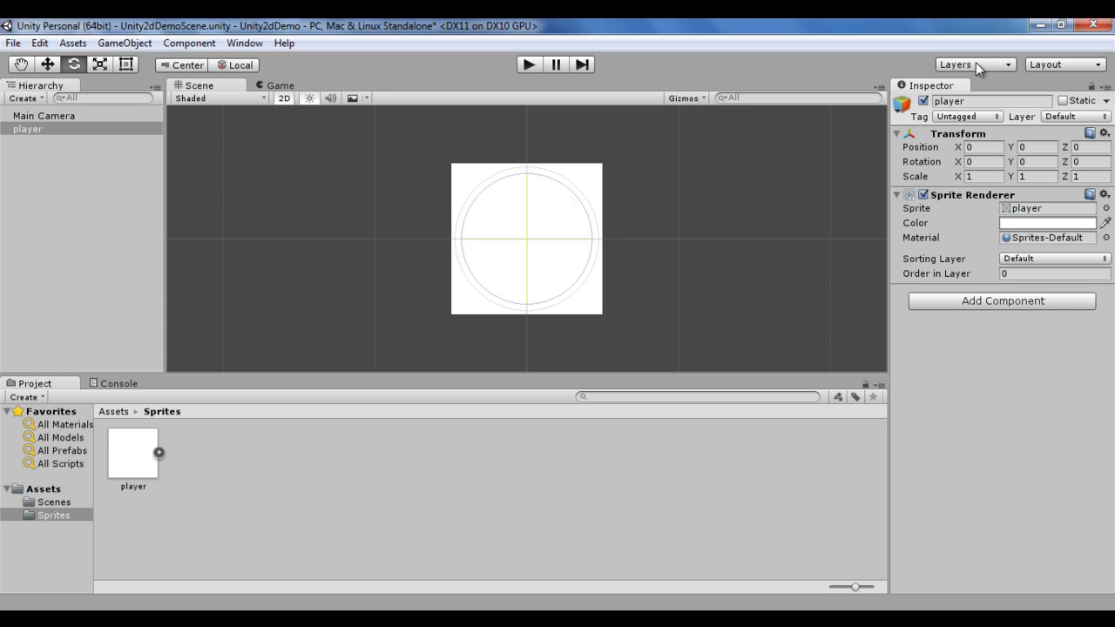
Step: Look at the scene's layer list, and check which layer the Main Camera and the player are each assigned to
{"action": "left_click", "coordinate": [1008, 62]}
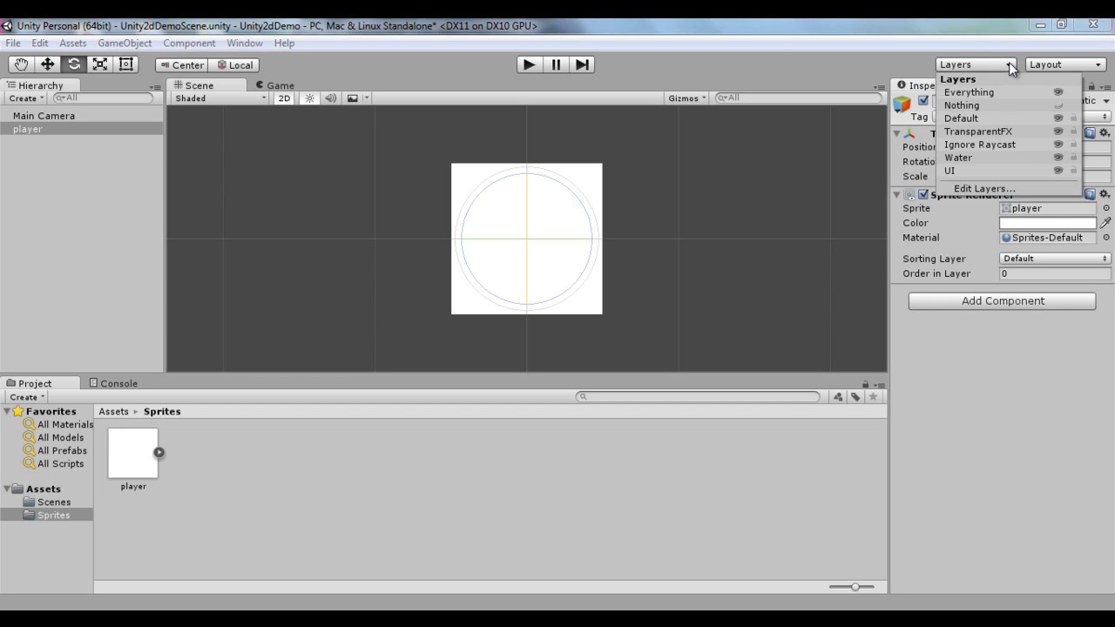
{"action": "left_click", "coordinate": [60, 117]}
{"action": "left_click", "coordinate": [60, 114]}
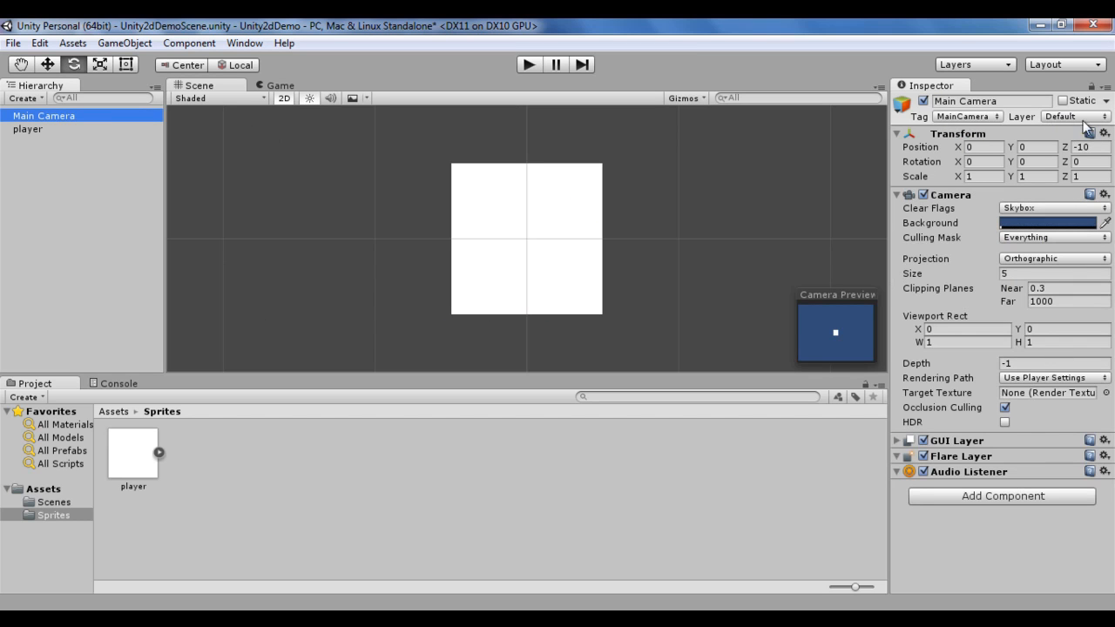
{"action": "left_click", "coordinate": [19, 131]}
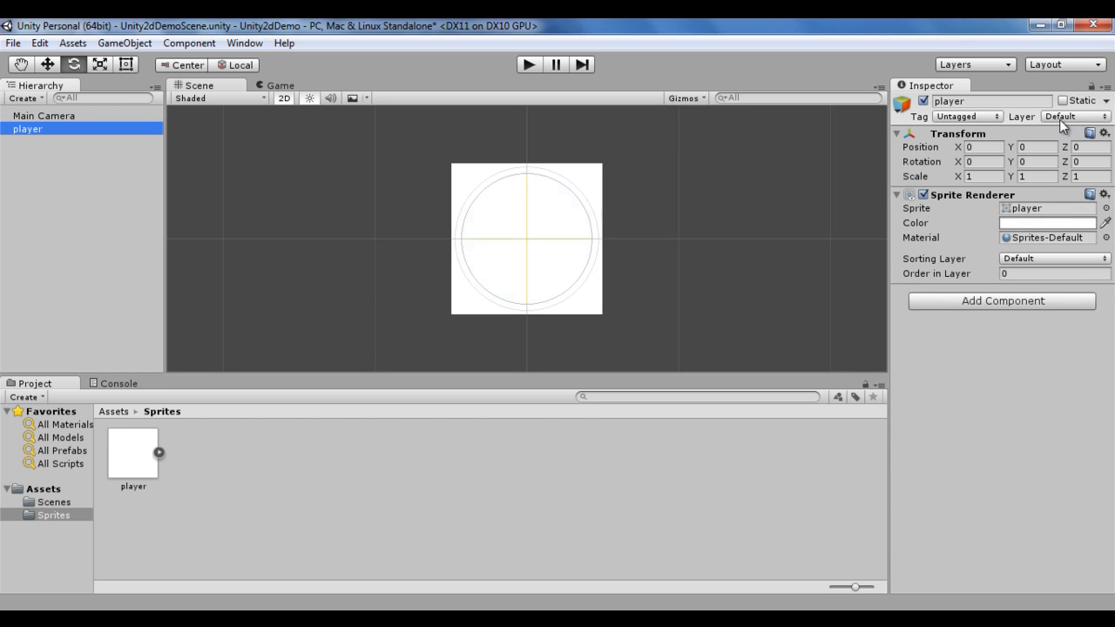
Step: Hide the Default layer in the Scene view and make it visible again
{"action": "left_click", "coordinate": [1009, 66]}
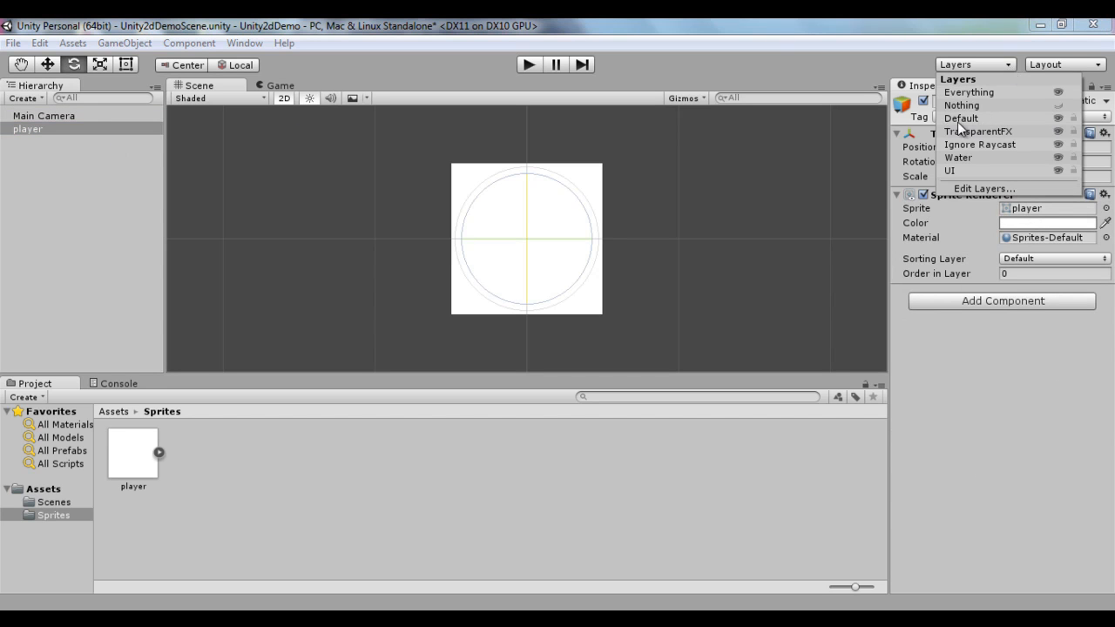
{"action": "left_click", "coordinate": [1059, 117]}
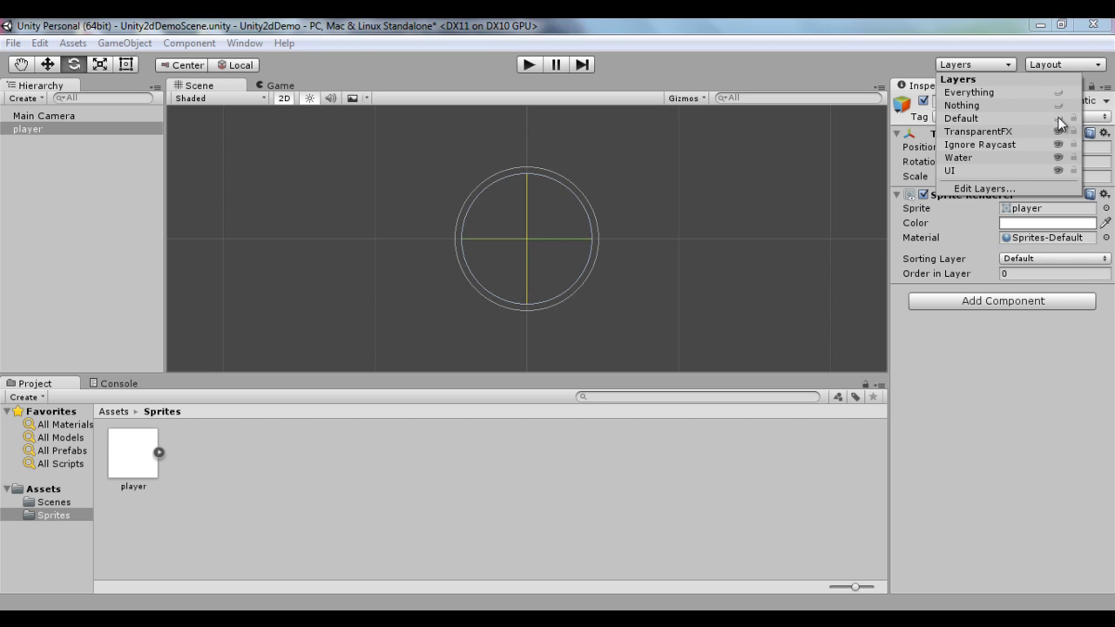
{"action": "left_click", "coordinate": [1058, 119]}
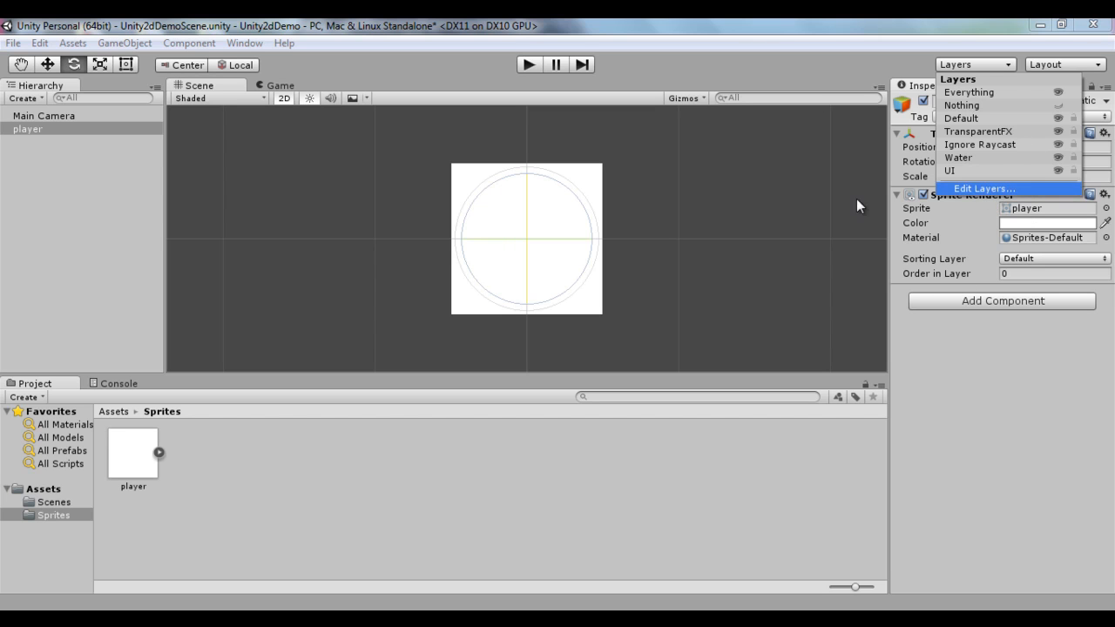
{"action": "left_click", "coordinate": [746, 59]}
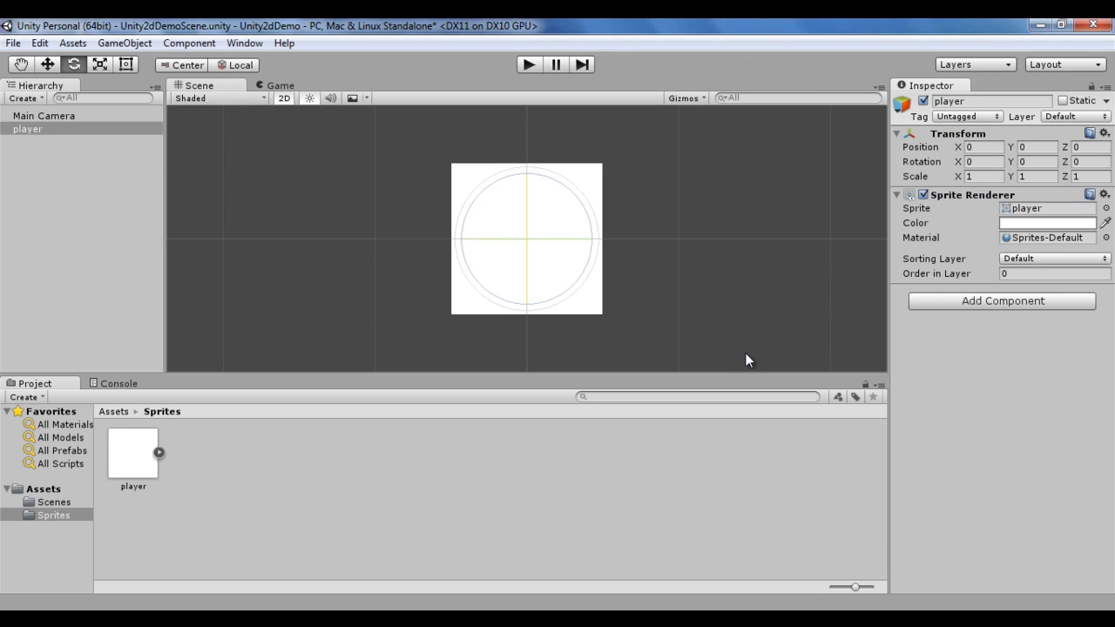
Step: Minimize the Unity editor window to return to the desktop
{"action": "left_click", "coordinate": [1039, 24]}
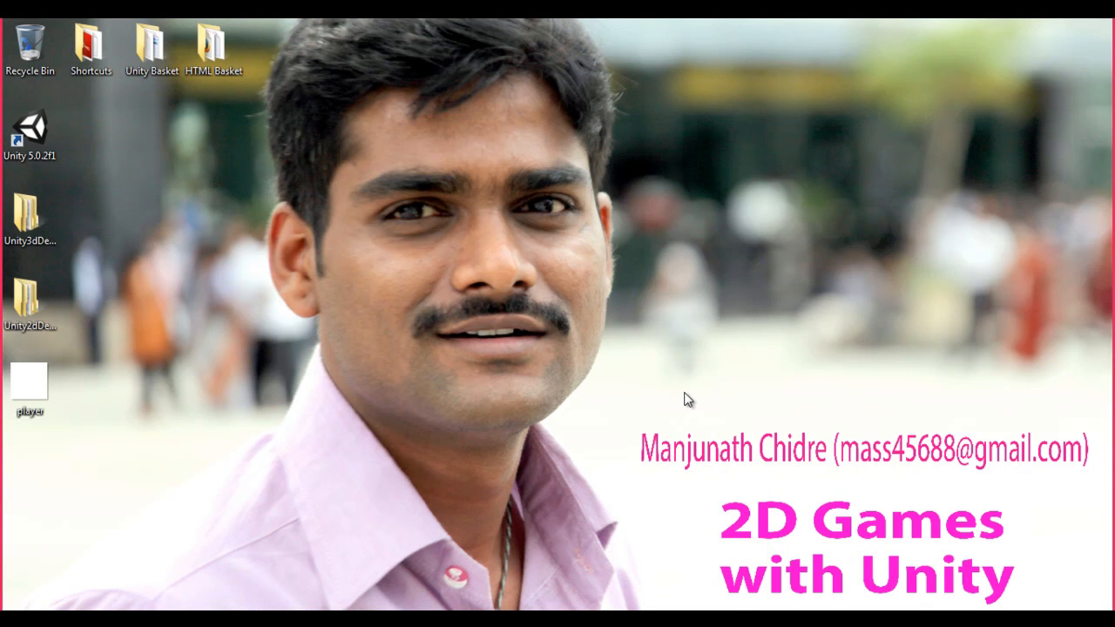